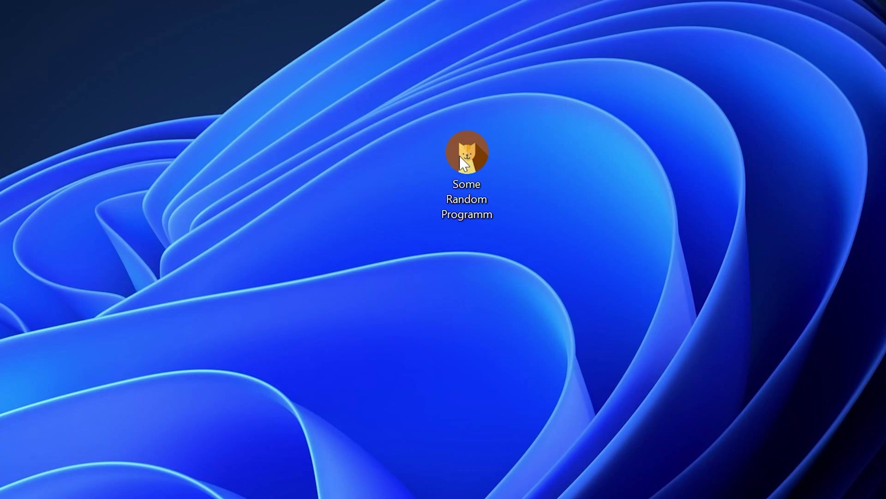
# Launch Some Random Programm from the desktop to reproduce the missing iggy_w64.dll error.
pyautogui.doubleClick(477, 150)
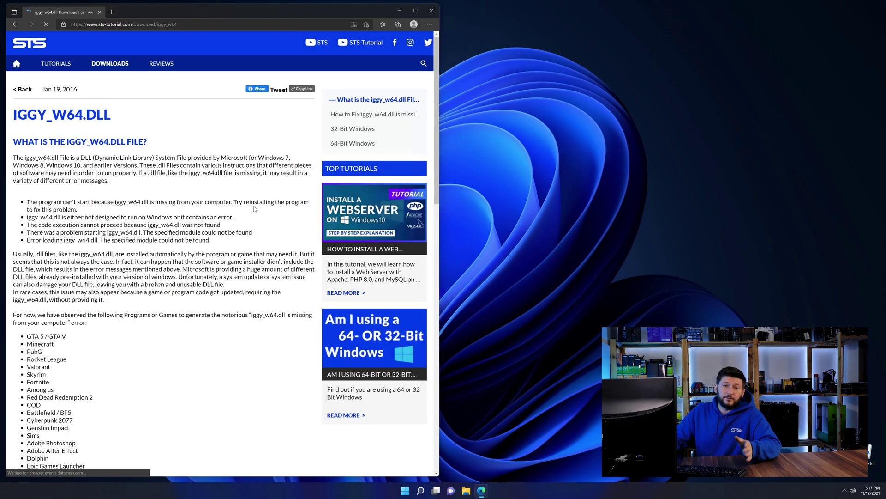
# Download the iggy_w64.dll (64-Bit) zip from the STS page and open it in File Explorer.
pyautogui.scroll(-20, 219, 272)
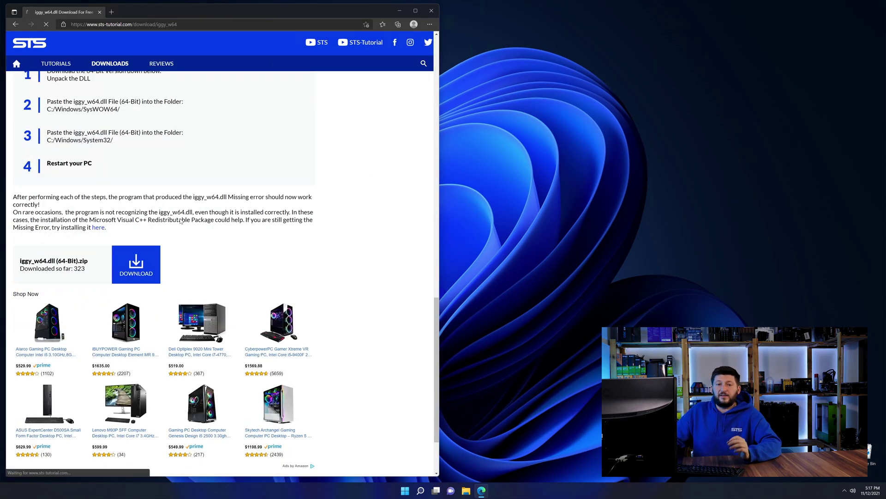
pyautogui.click(137, 264)
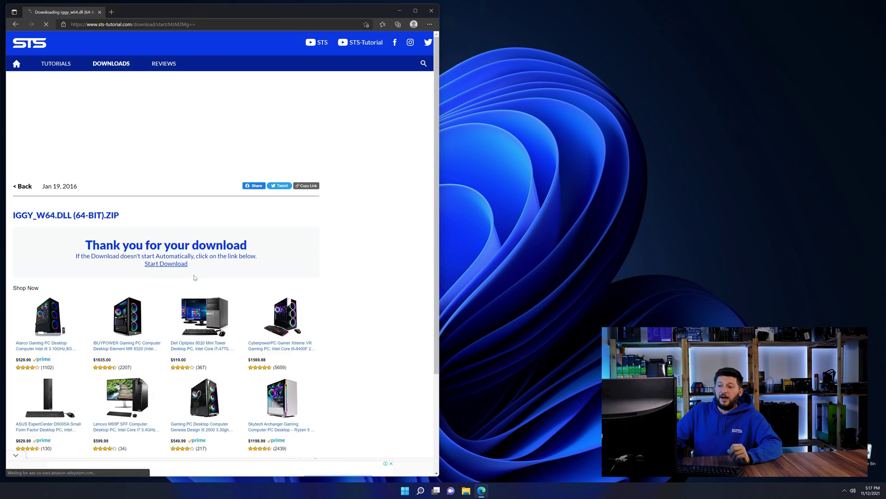
pyautogui.click(305, 49)
# Open the iggy_w64 (64-Bit) folder and arrange a second File Explorer window beside it.
pyautogui.click(399, 10)
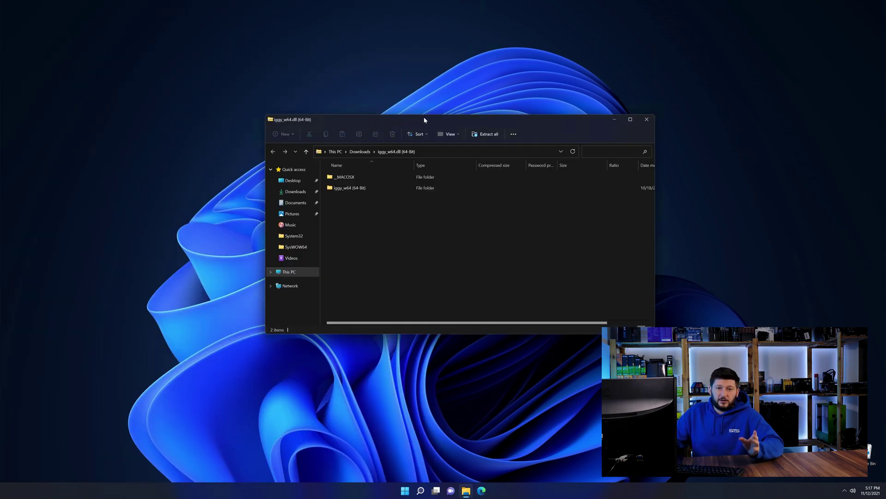
pyautogui.moveTo(424, 120); pyautogui.dragTo(421, 17)
pyautogui.doubleClick(351, 86)
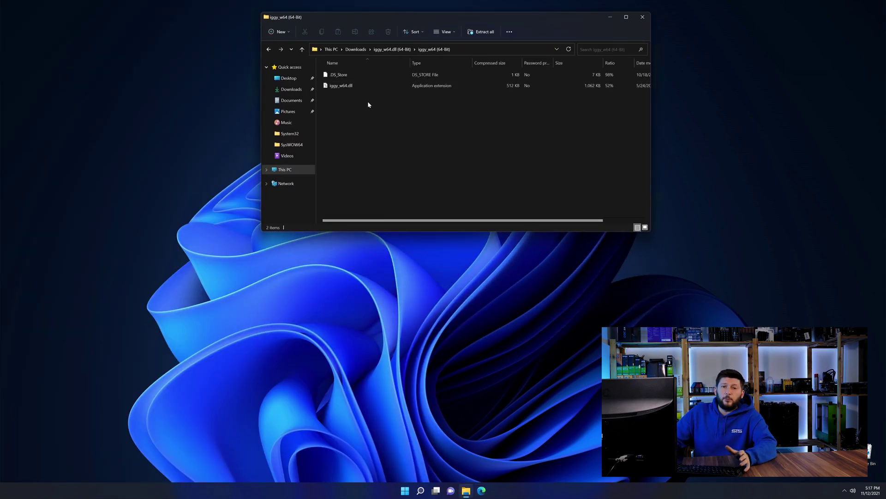
pyautogui.middleClick(466, 490)
pyautogui.moveTo(364, 25); pyautogui.dragTo(351, 122)
# Browse the second window to C:\Windows via This PC and Local Disk (C:).
pyautogui.click(284, 273)
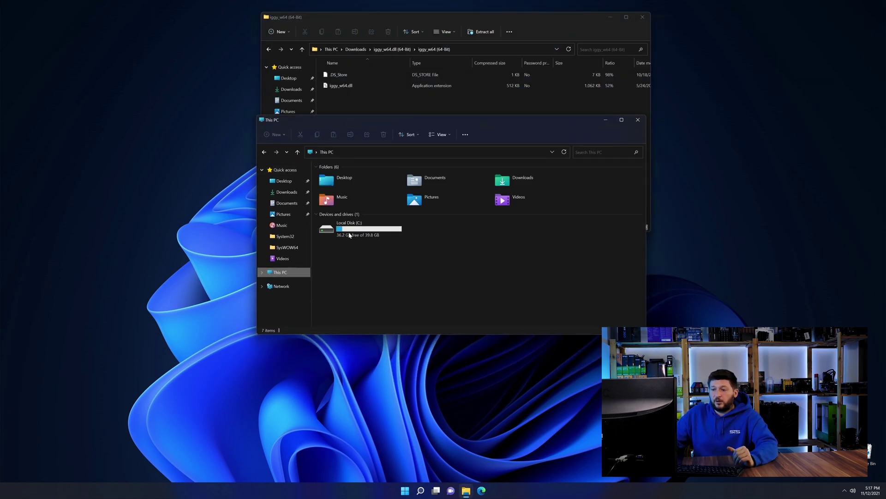
pyautogui.doubleClick(372, 231)
pyautogui.click(352, 254)
pyautogui.doubleClick(352, 254)
pyautogui.scroll(-12, 364, 231)
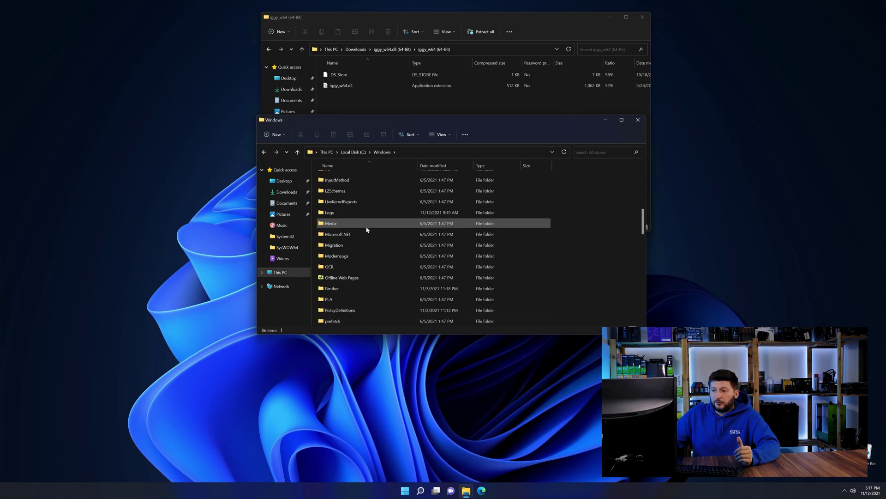
pyautogui.scroll(-4, 367, 230)
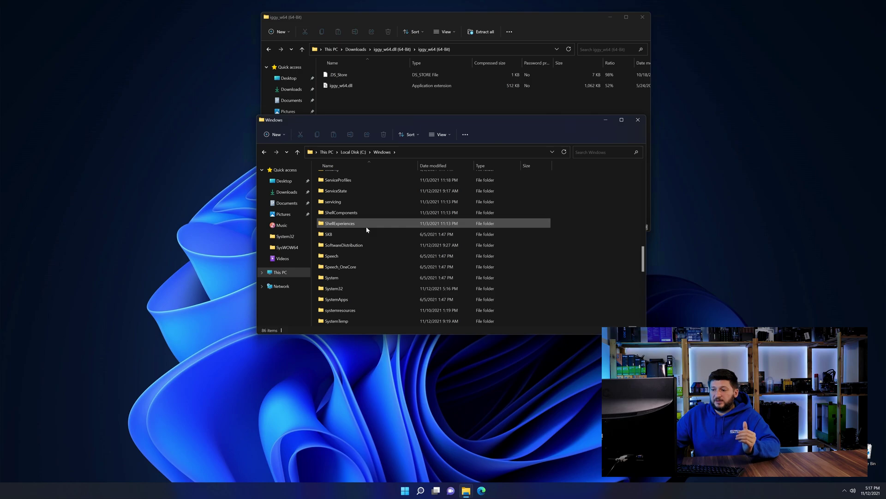
pyautogui.scroll(-3, 367, 229)
# Drag iggy_w64.dll into System32 and SysWOW64, then close both Explorer windows.
pyautogui.click(336, 191)
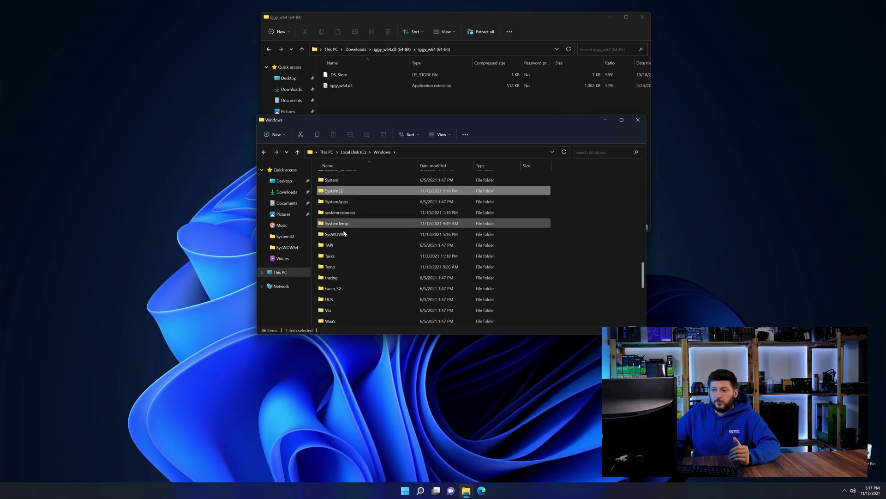
pyautogui.click(344, 235)
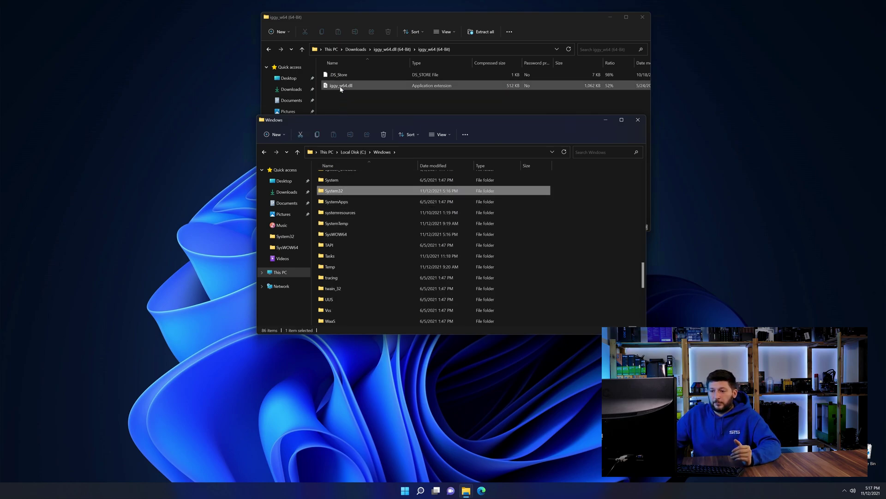
pyautogui.moveTo(341, 86); pyautogui.dragTo(340, 194)
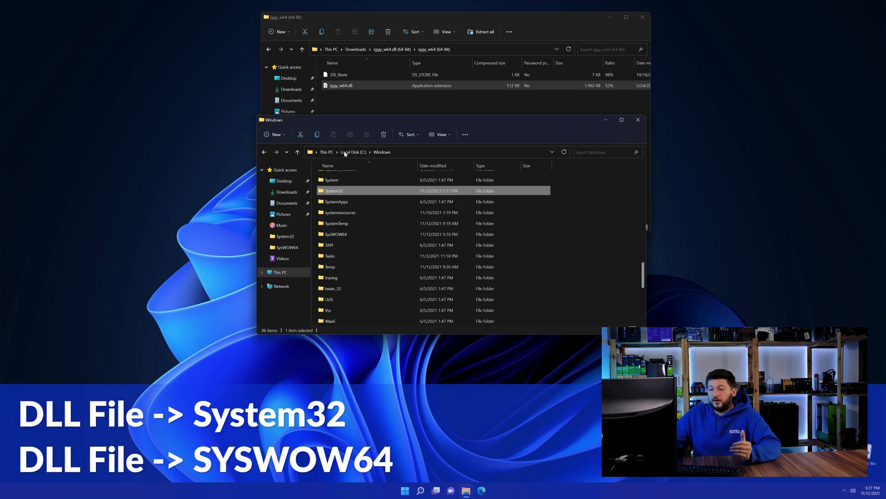
pyautogui.moveTo(346, 91); pyautogui.dragTo(351, 232)
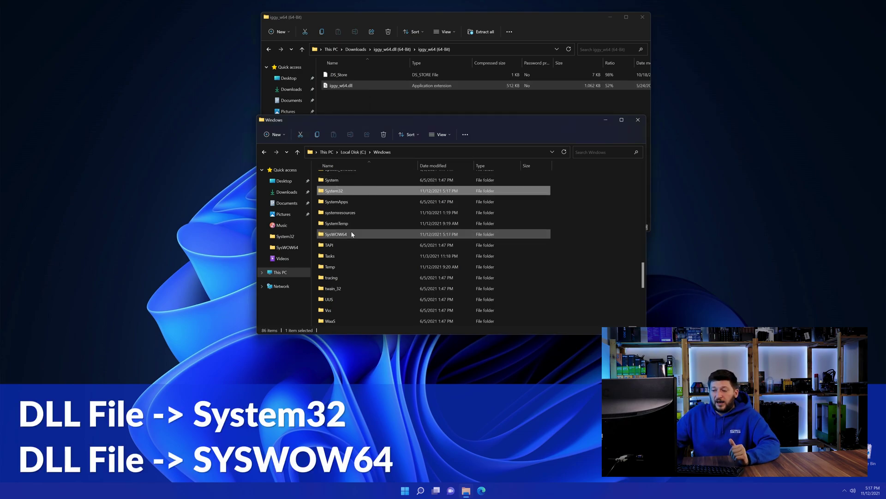
pyautogui.click(638, 121)
pyautogui.click(641, 18)
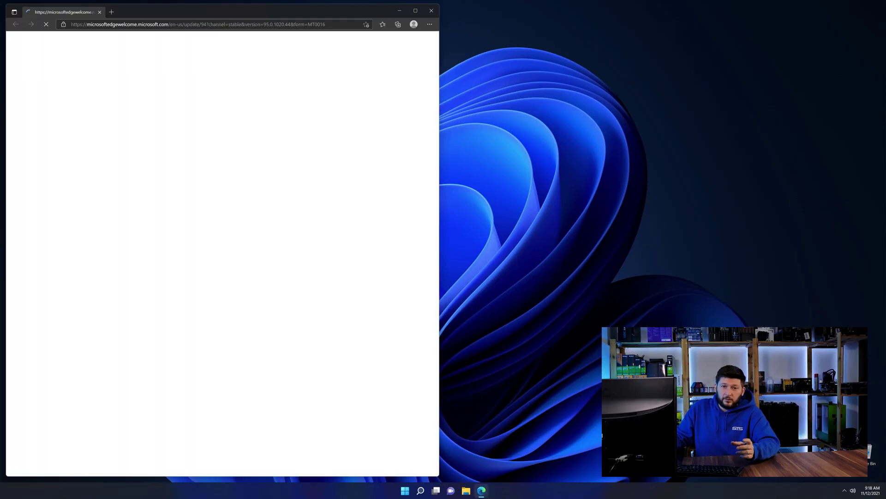
# Load the pasted STS Visual C++ 2019 Redistributable page and scroll to its download buttons.
pyautogui.click(243, 24)
pyautogui.write('https://www.sts-tutorial.com/download/credistributable2019')
pyautogui.press('Return')
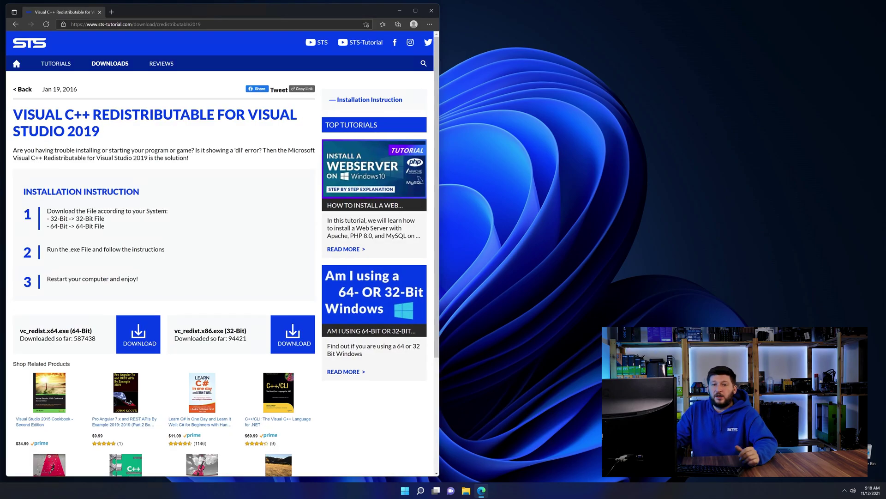
pyautogui.scroll(-3, 157, 304)
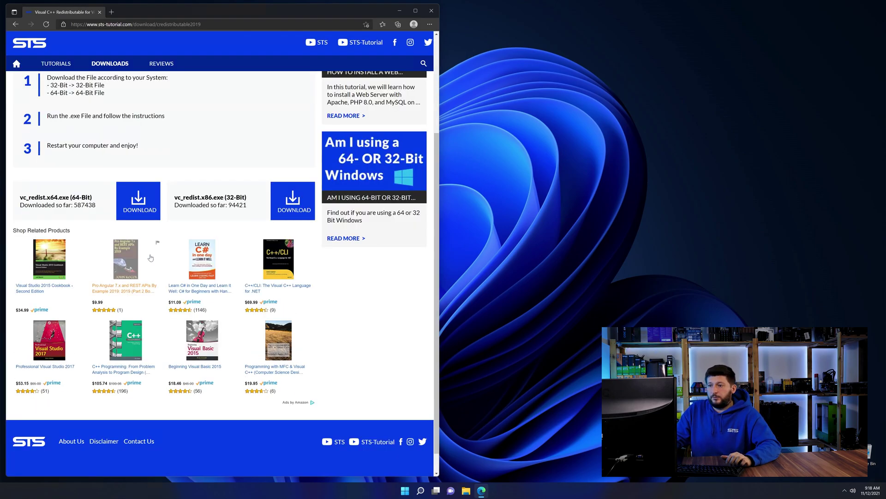
pyautogui.click(305, 210)
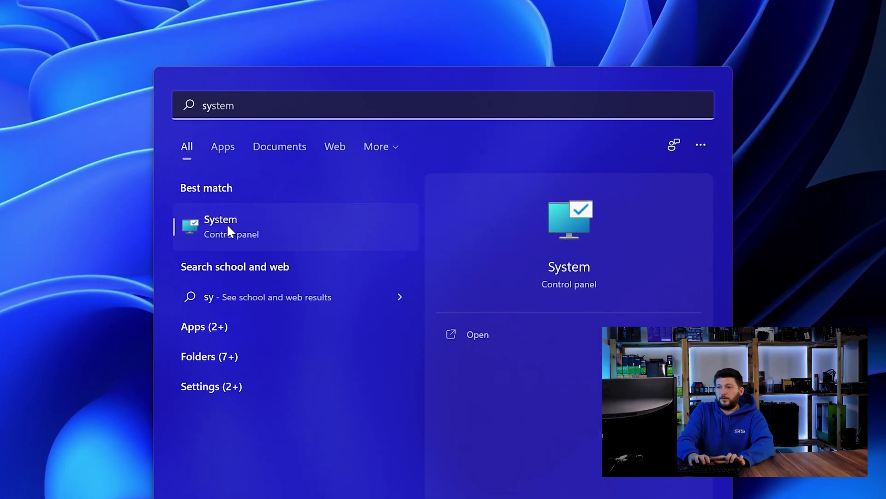
# Verify the 64-bit system type in System > About, then download and run vc_redist.x64.exe.
pyautogui.click(257, 227)
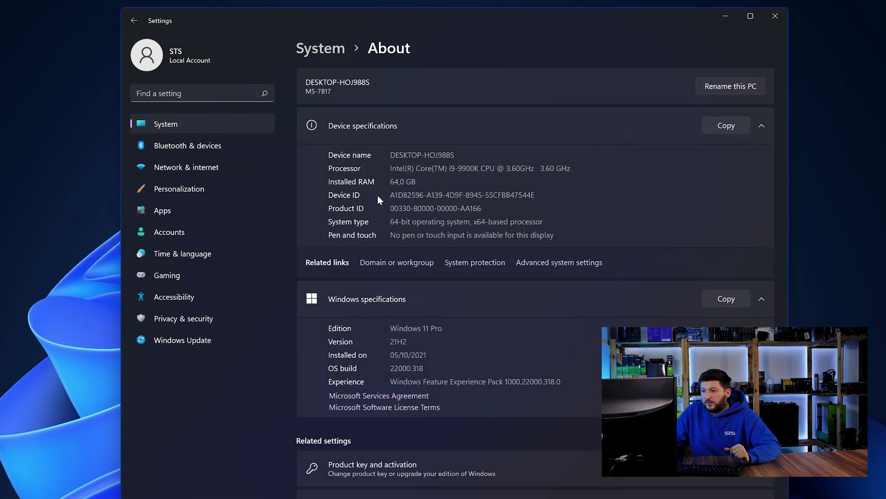
pyautogui.moveTo(390, 222); pyautogui.dragTo(402, 222)
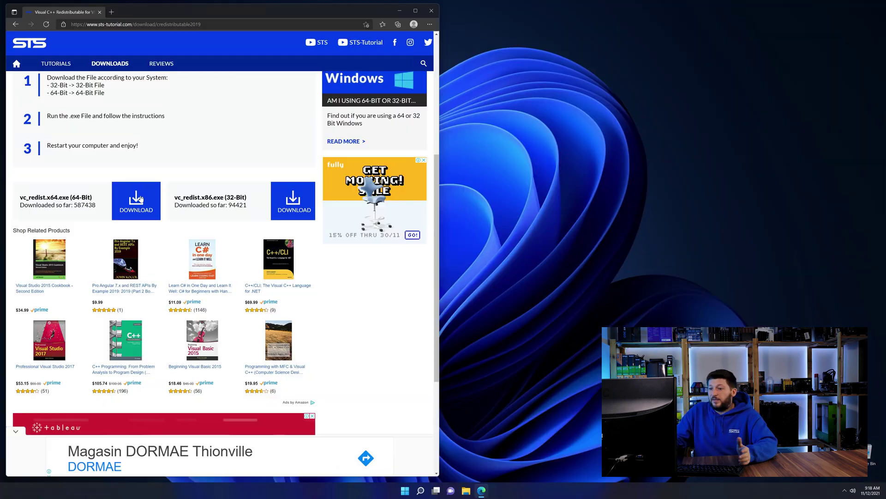
pyautogui.click(141, 199)
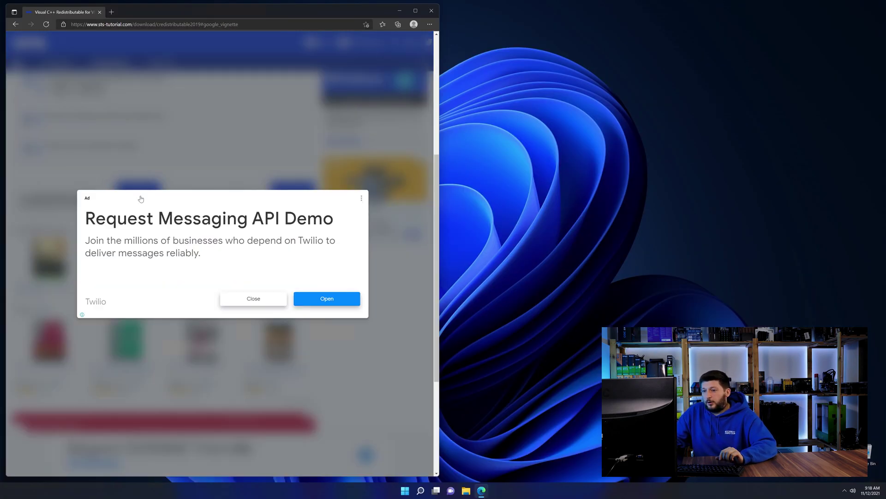
pyautogui.click(243, 300)
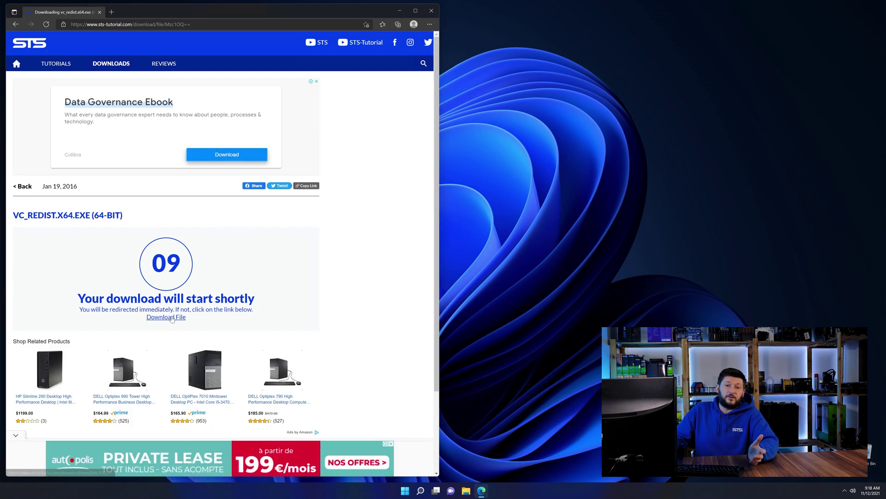
pyautogui.click(172, 317)
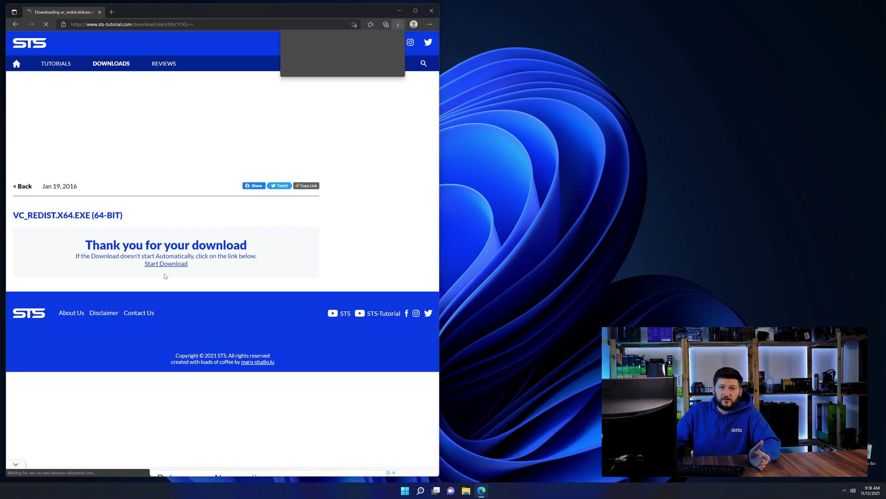
pyautogui.click(321, 52)
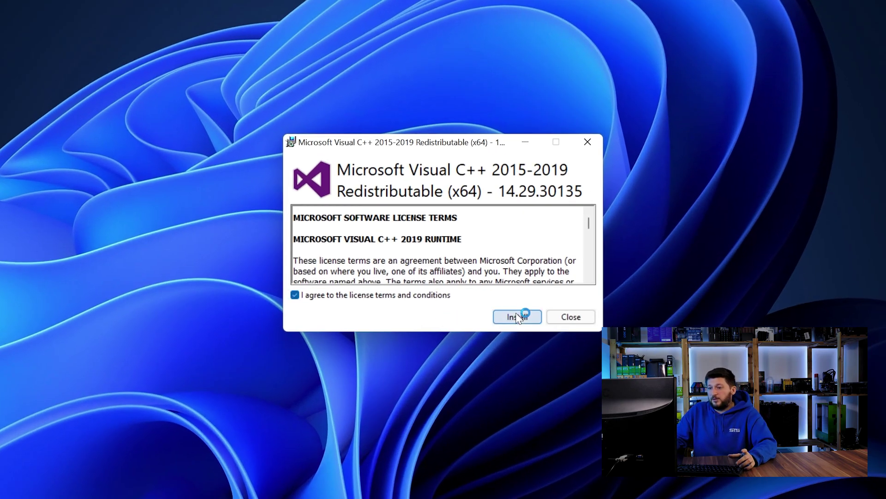
# Install Visual C++ 2015-2019 Redistributable (x64) 14.29.30135 with the license terms accepted.
pyautogui.click(517, 316)
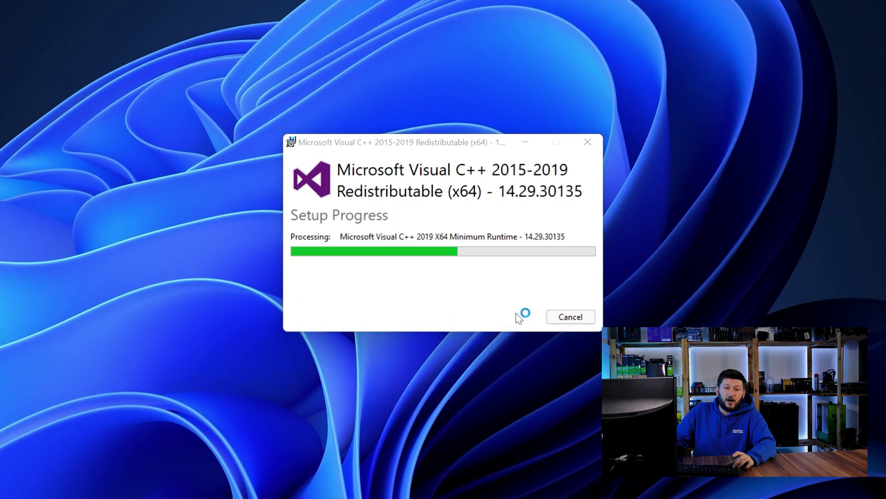